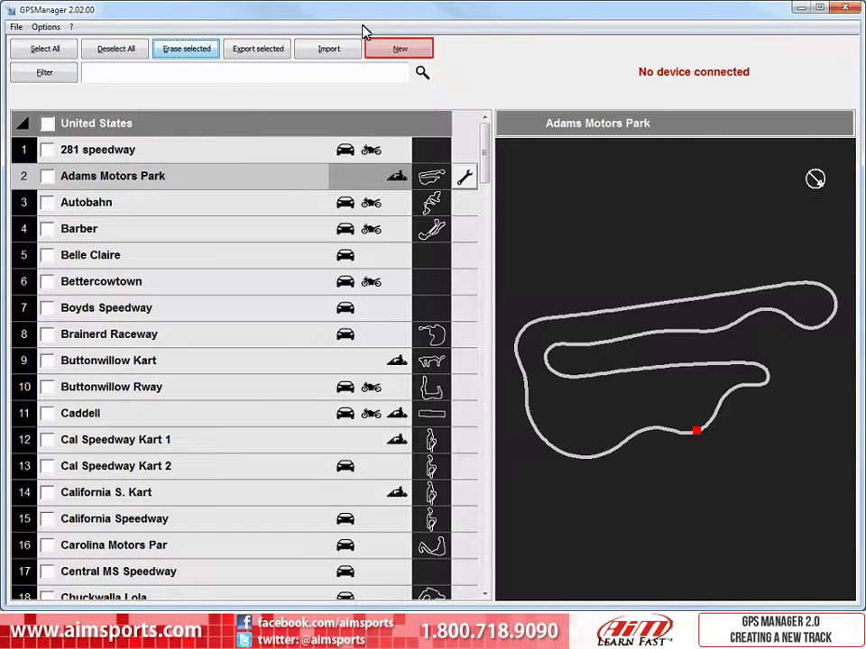
Step: Start a blank new track form and enter 'Grass Valley' as the track name
{"action": "left_click", "coordinate": [402, 51]}
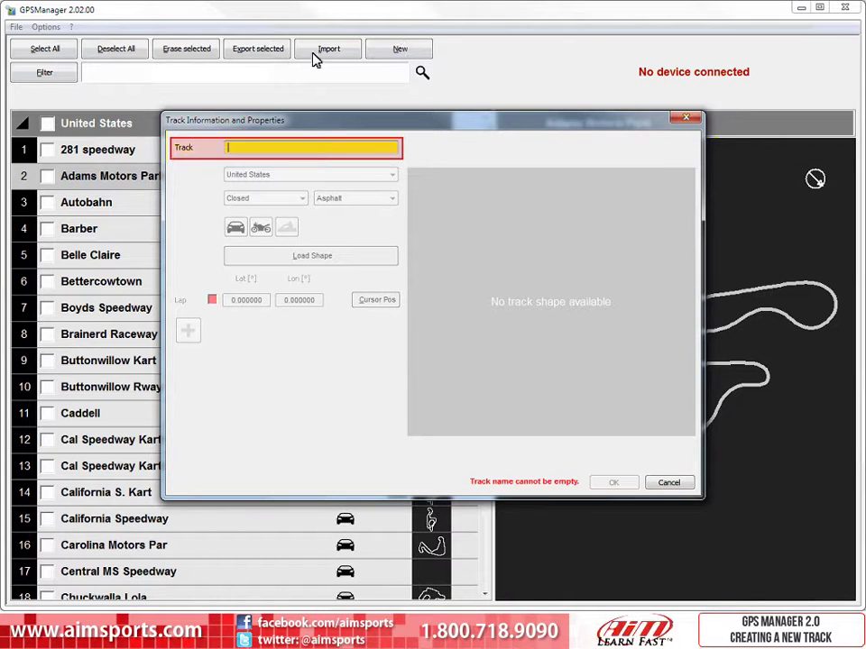
{"action": "type", "text": "Gr"}
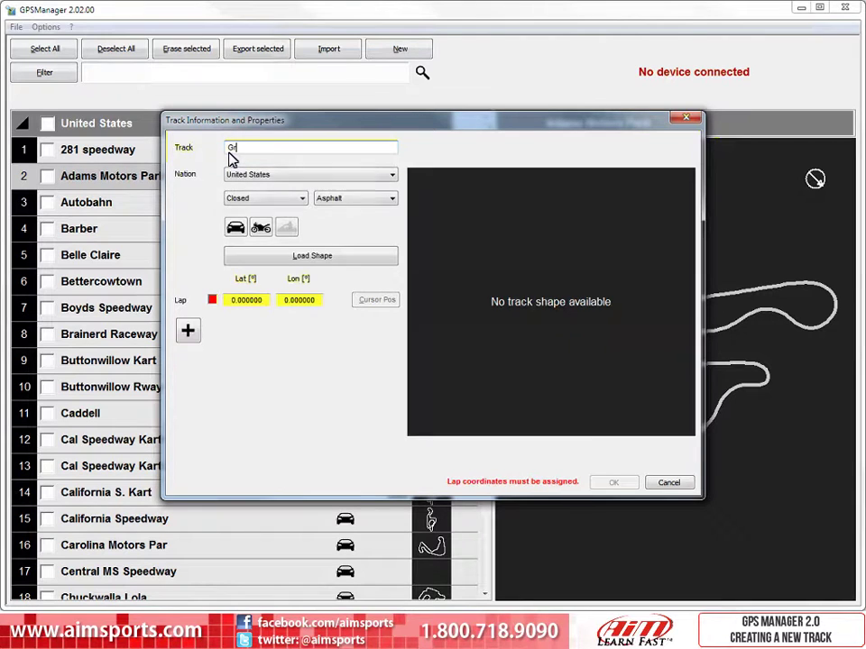
{"action": "type", "text": "ass Valley"}
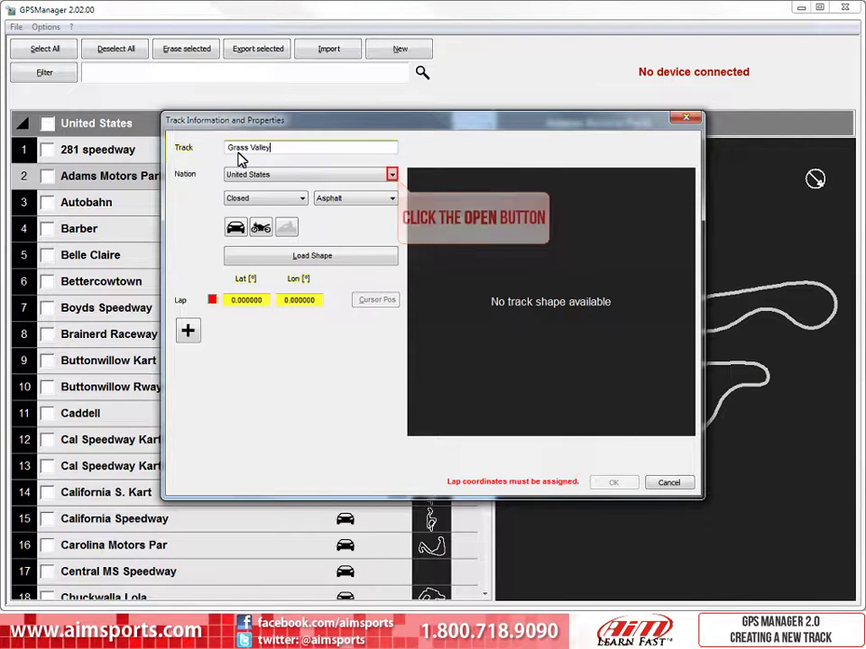
Step: Reselect United States as the nation and expand the track layout dropdown
{"action": "left_click", "coordinate": [393, 176]}
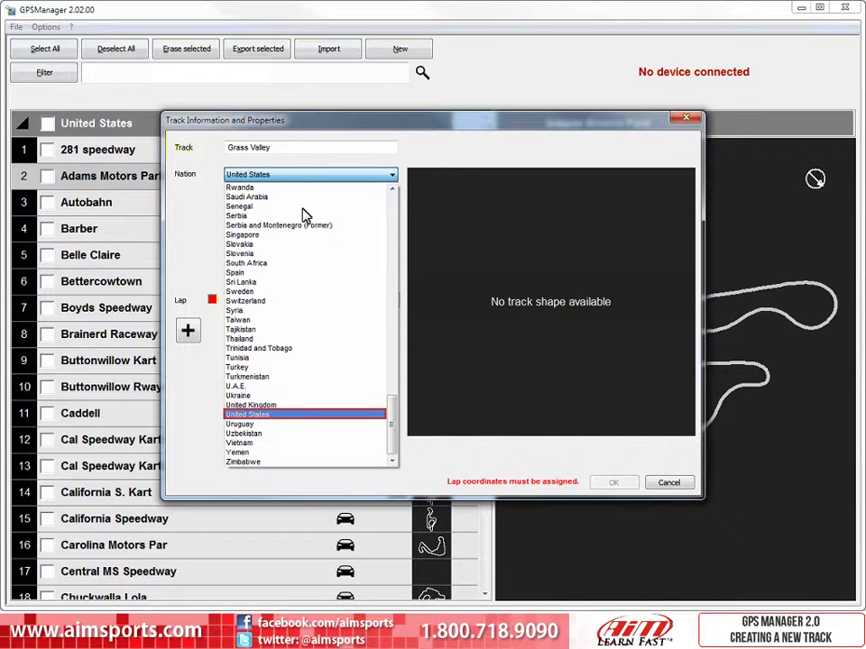
{"action": "left_click", "coordinate": [272, 415]}
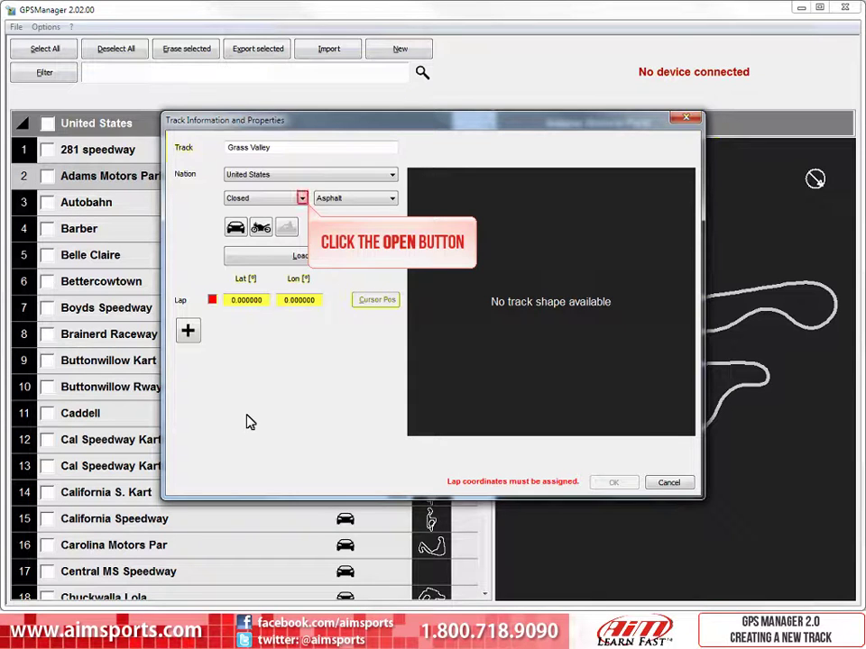
{"action": "left_click", "coordinate": [303, 199]}
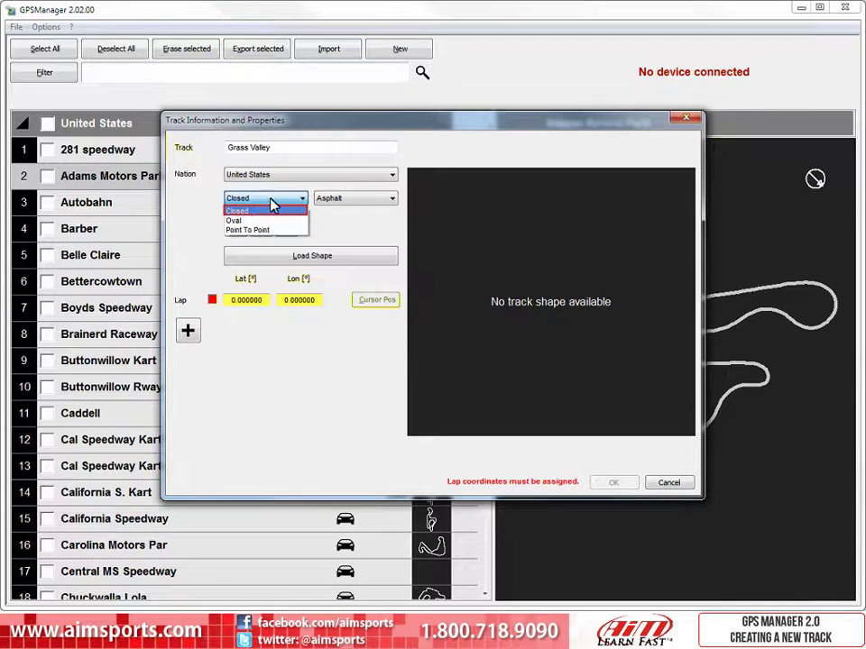
Step: Make Grass Valley a Closed layout with an Asphalt surface
{"action": "left_click", "coordinate": [238, 212]}
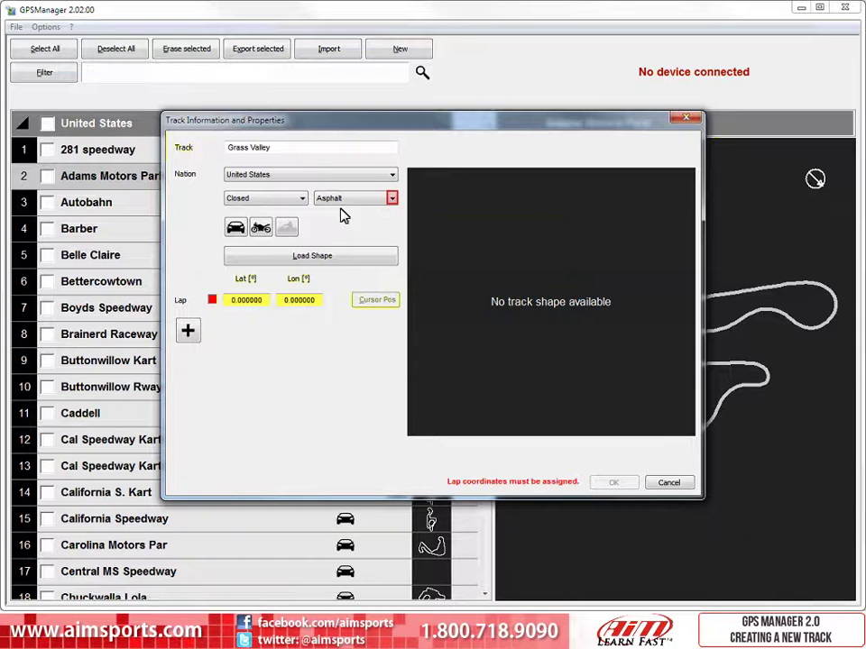
{"action": "left_click", "coordinate": [392, 200]}
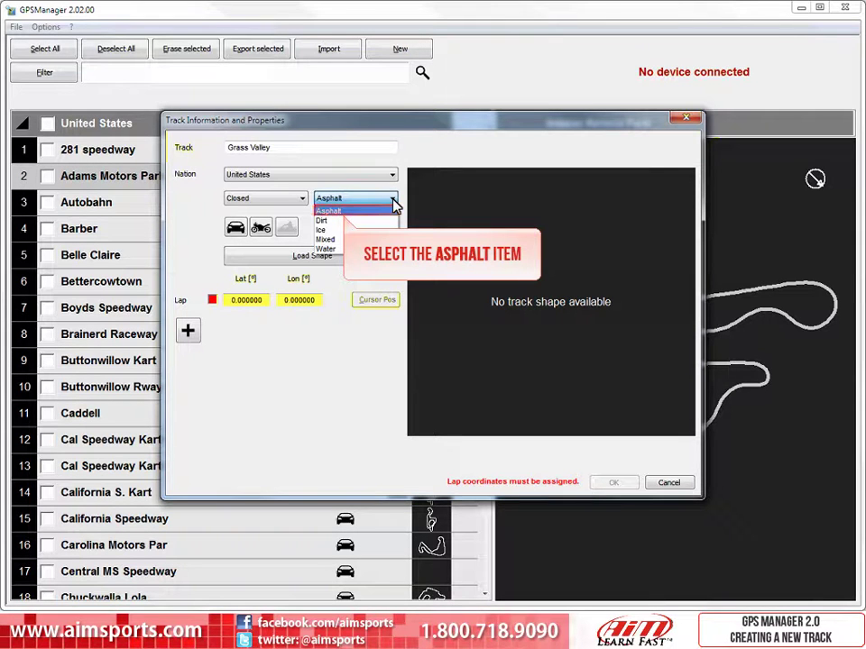
{"action": "left_click", "coordinate": [326, 211]}
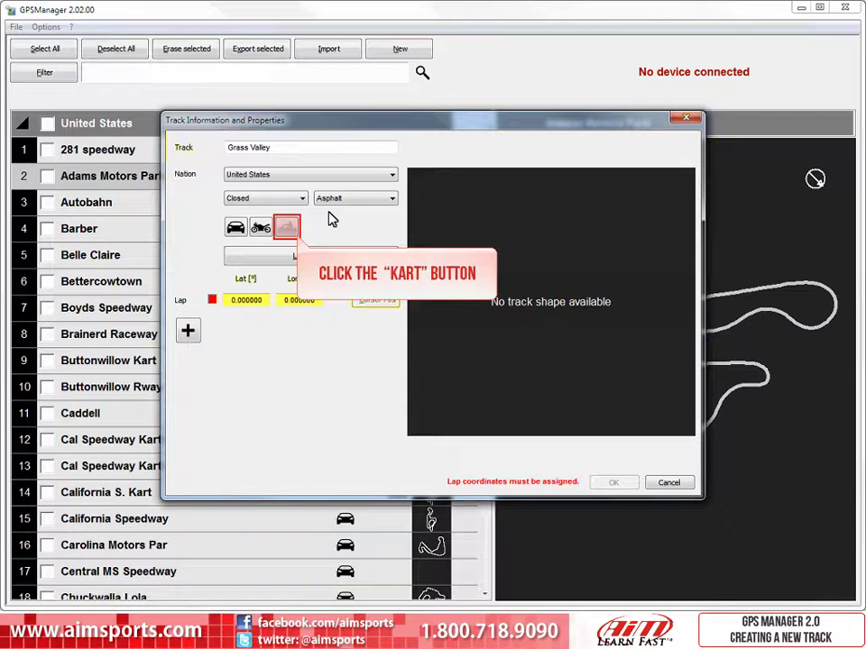
Step: Enable the kart vehicle type for the Grass Valley track
{"action": "left_click", "coordinate": [286, 228]}
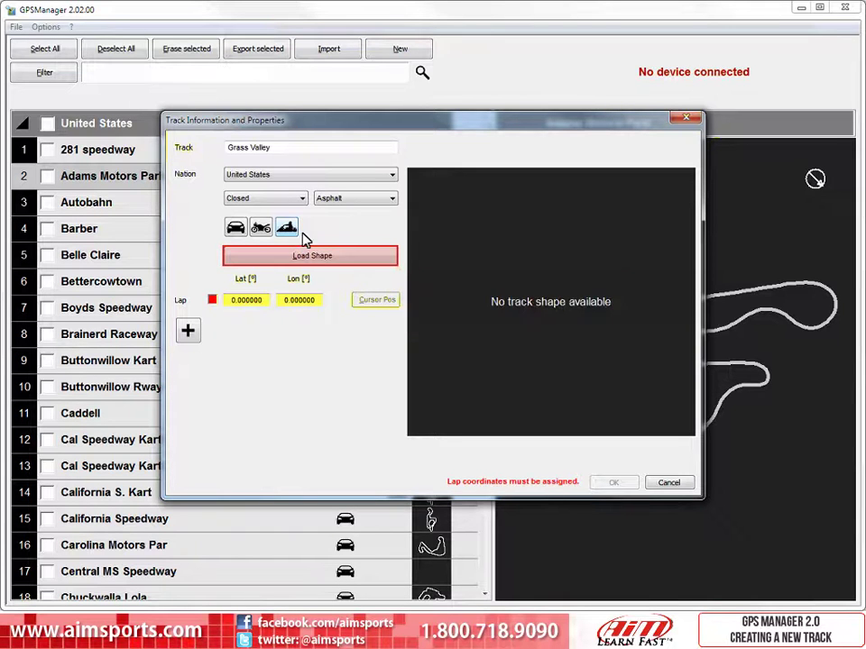
Step: Begin Load Shape and navigate up from TRACK through COMMON to AIM_SPORT
{"action": "left_click", "coordinate": [311, 254]}
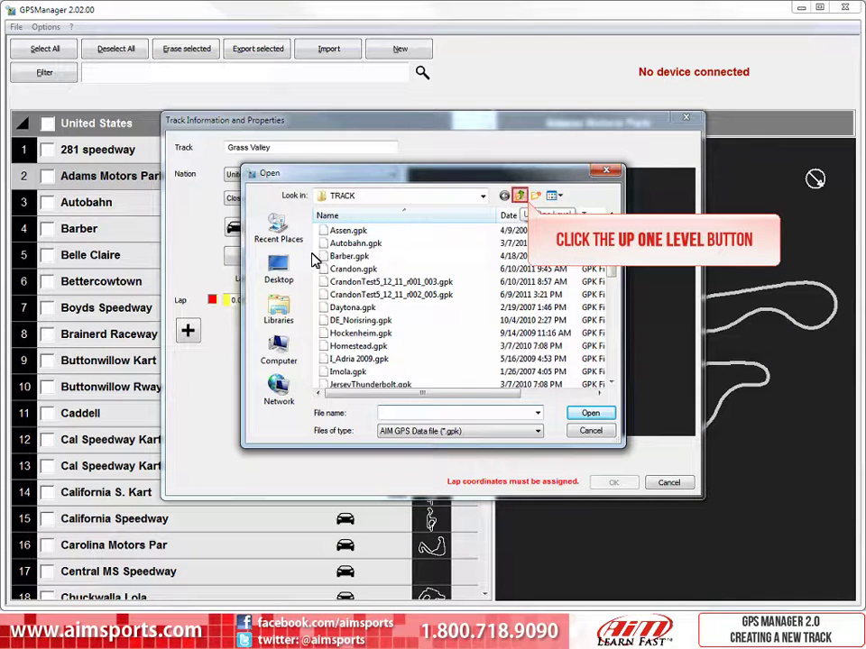
{"action": "left_click", "coordinate": [520, 197]}
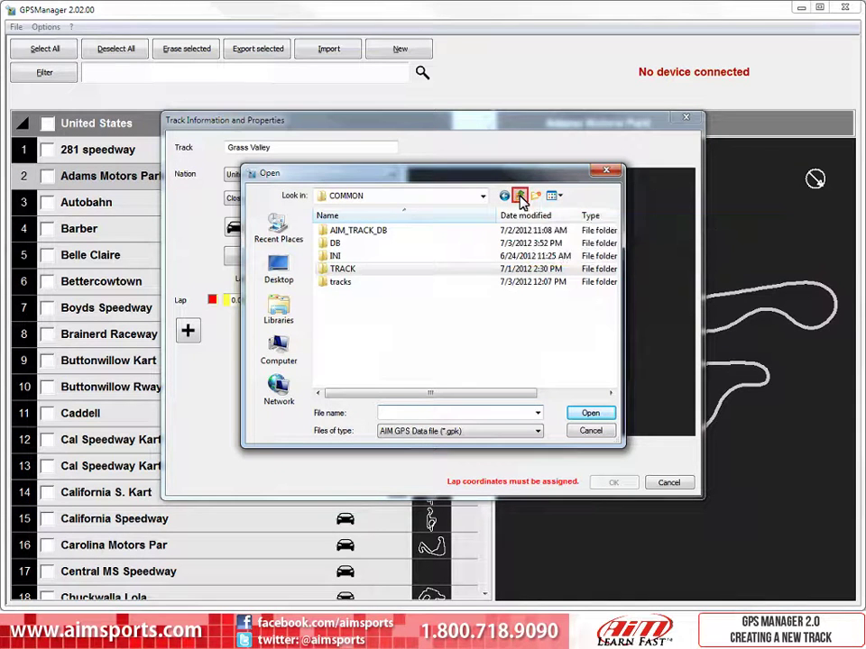
{"action": "left_click", "coordinate": [520, 197]}
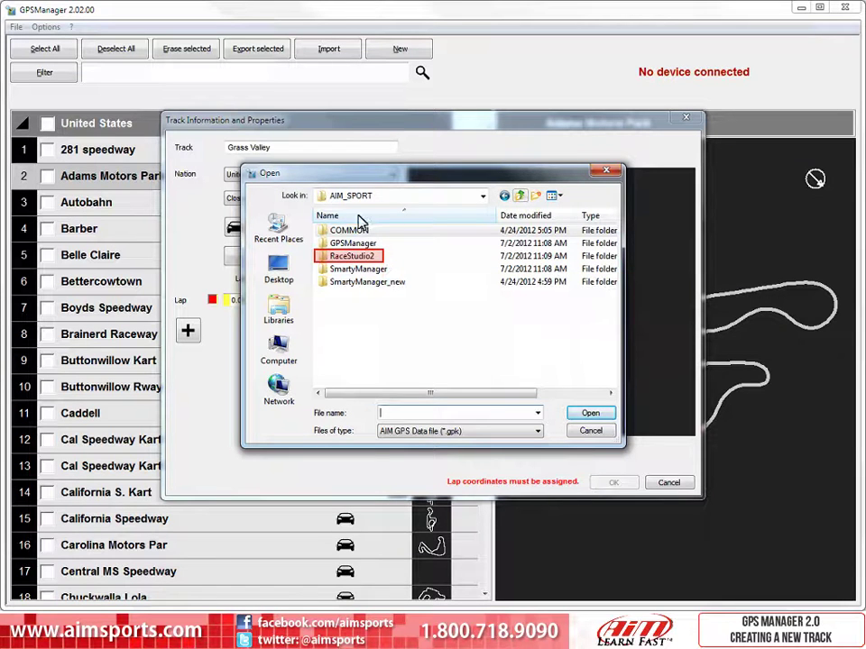
Step: Load GrassValley_03102010.gpk from RaceStudio2\DATA as the track shape
{"action": "double_click", "coordinate": [346, 256]}
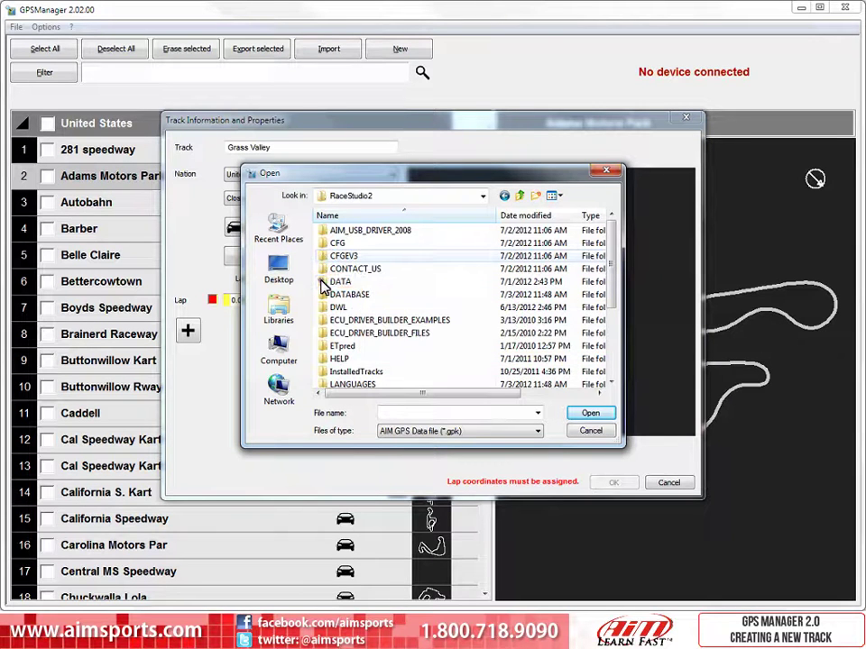
{"action": "double_click", "coordinate": [335, 281]}
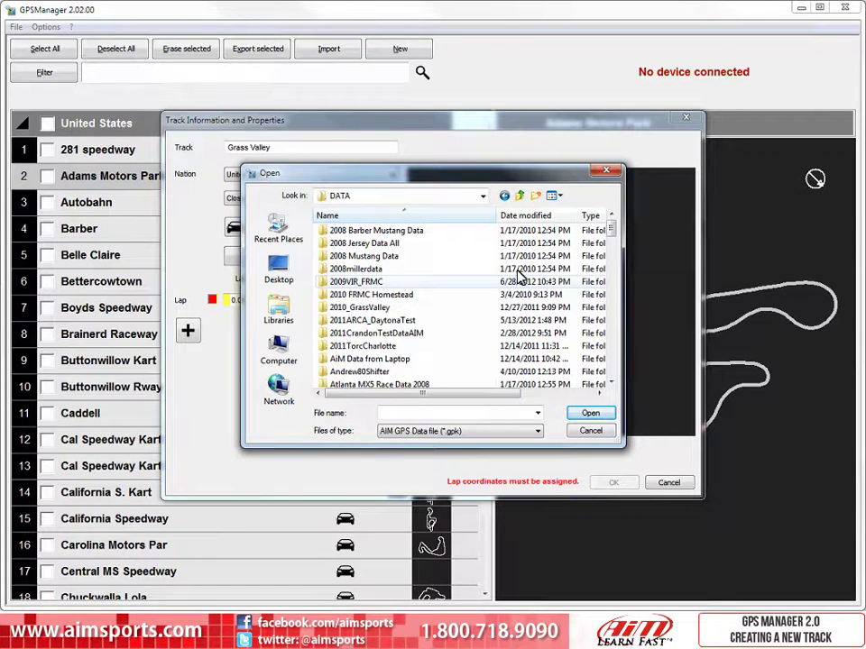
{"action": "left_click_drag", "start_coordinate": [613, 233], "coordinate": [617, 330]}
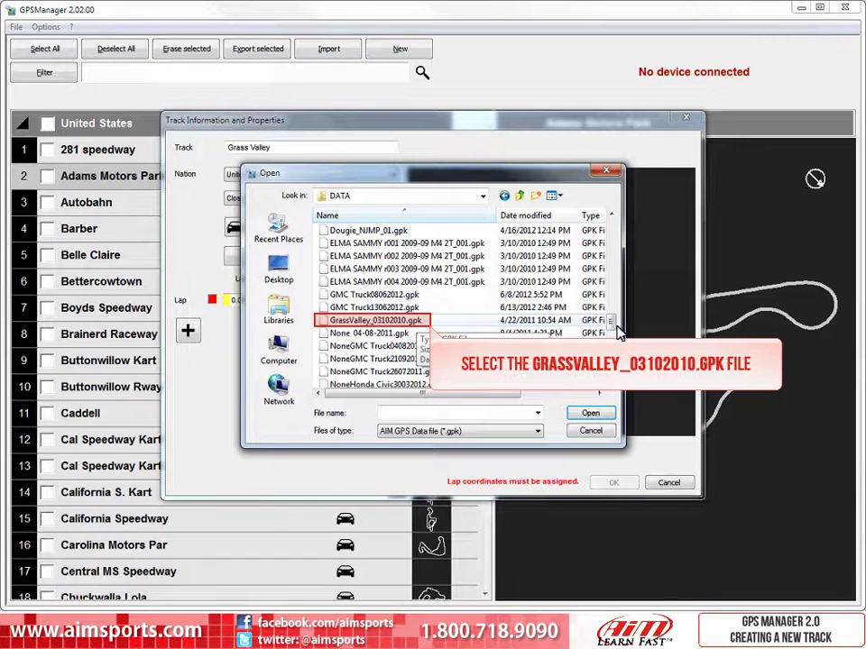
{"action": "left_click", "coordinate": [326, 323]}
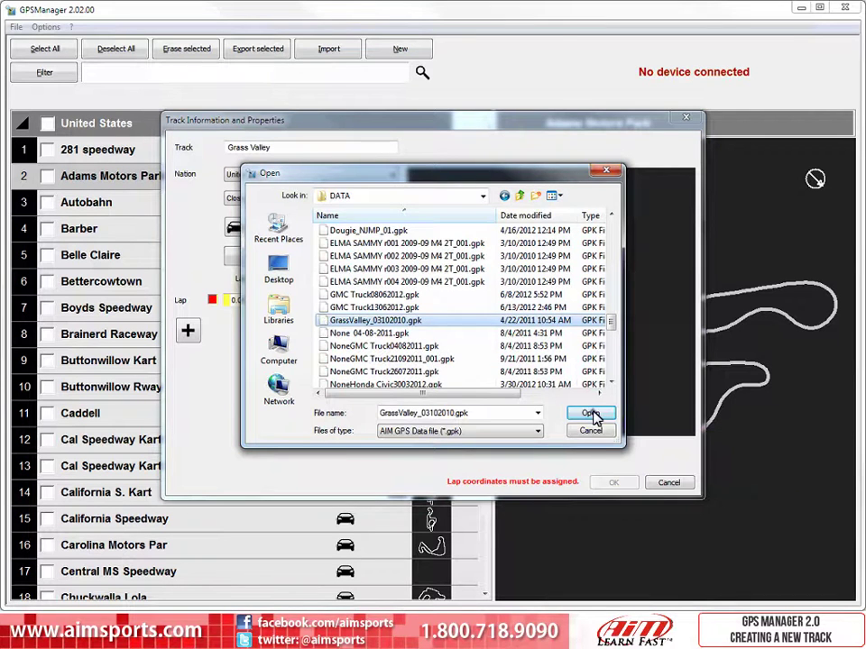
{"action": "left_click", "coordinate": [590, 414]}
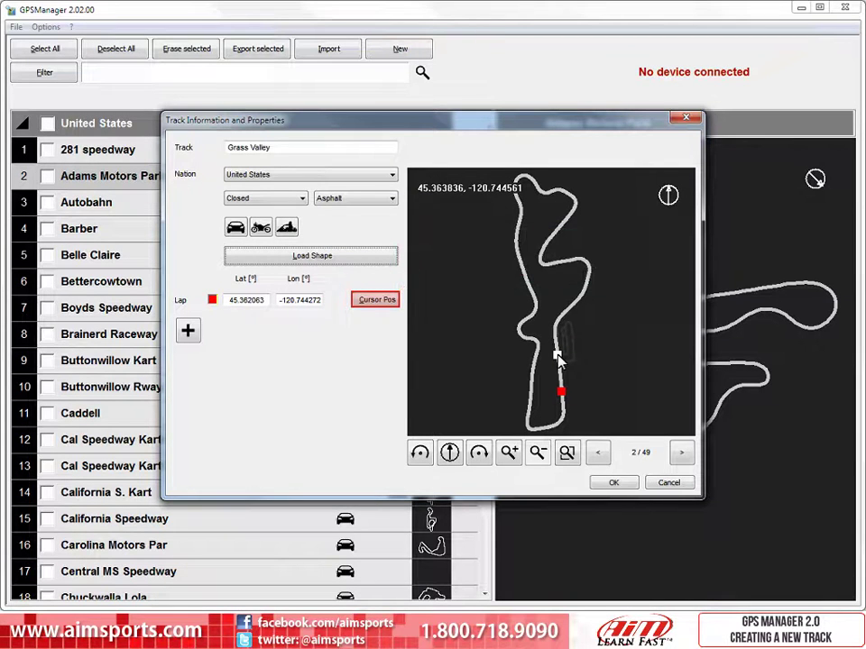
Step: Copy the picked map point 45.363836, -120.744561 into the start/finish Lat/Lon
{"action": "left_click", "coordinate": [378, 302]}
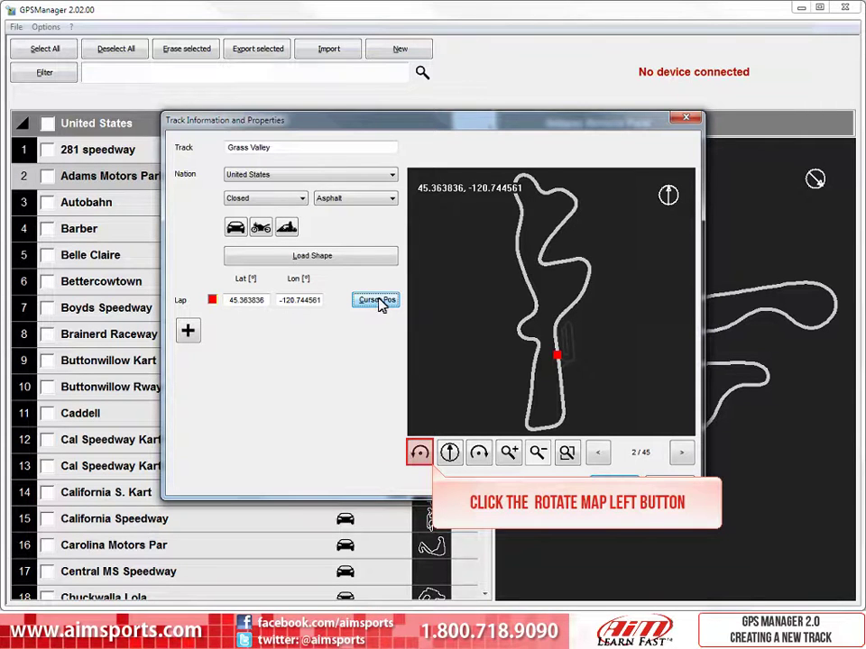
{"action": "left_click", "coordinate": [420, 457]}
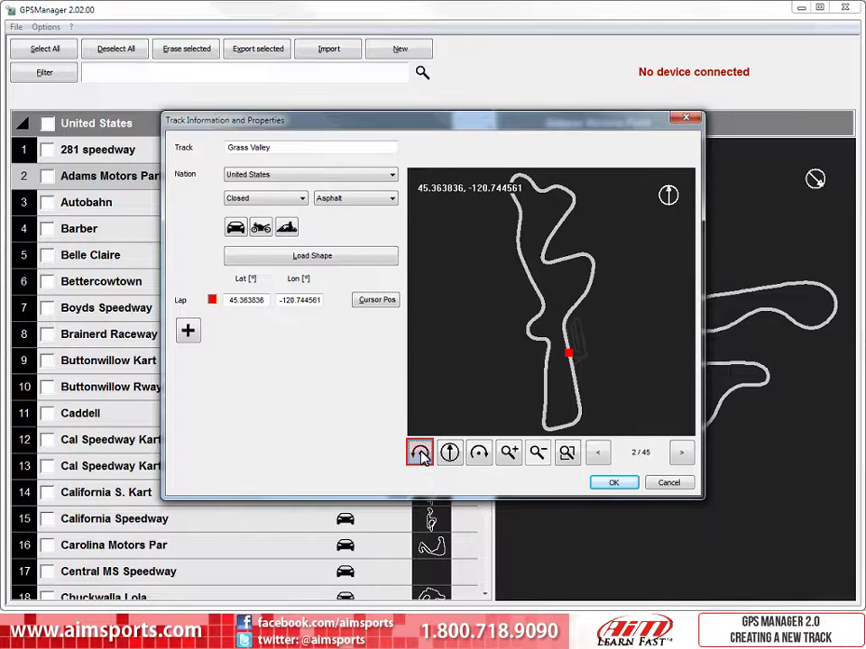
{"action": "left_click", "coordinate": [421, 456]}
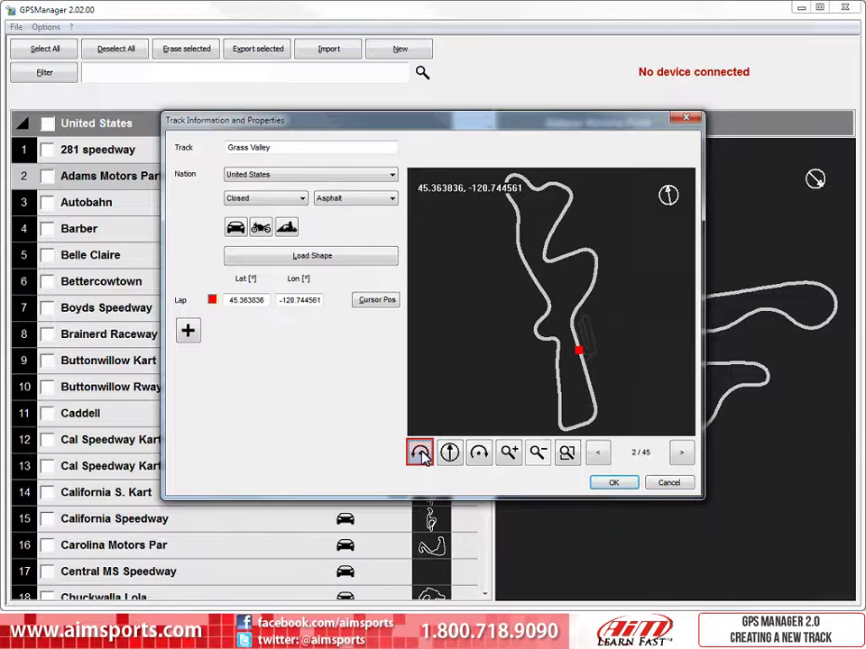
{"action": "left_click", "coordinate": [420, 454]}
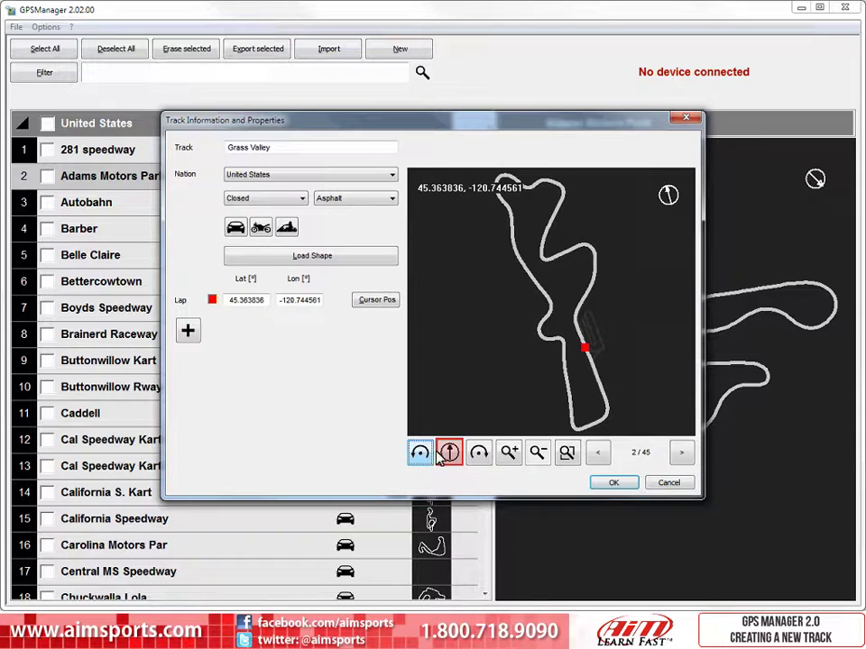
{"action": "left_click", "coordinate": [451, 456]}
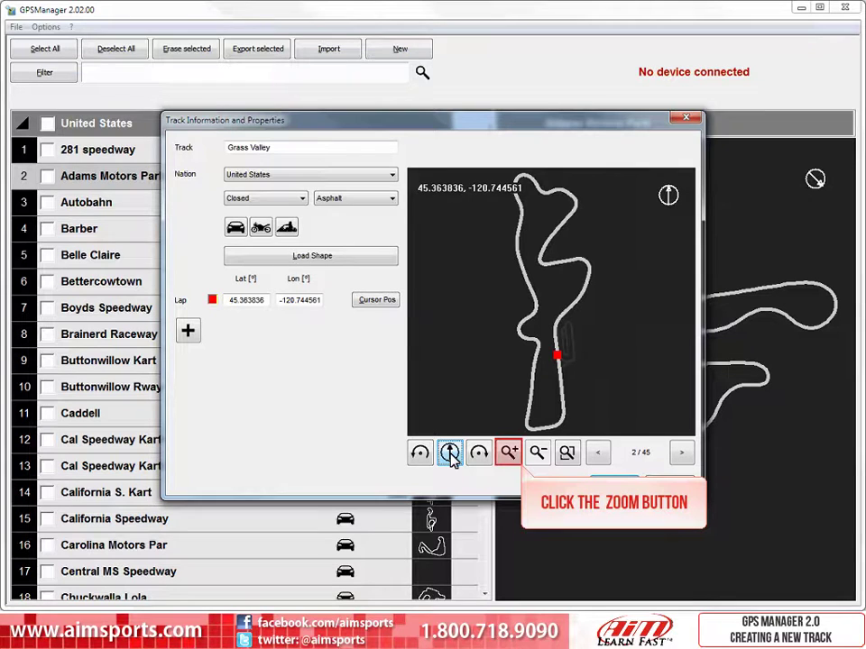
{"action": "left_click", "coordinate": [510, 454]}
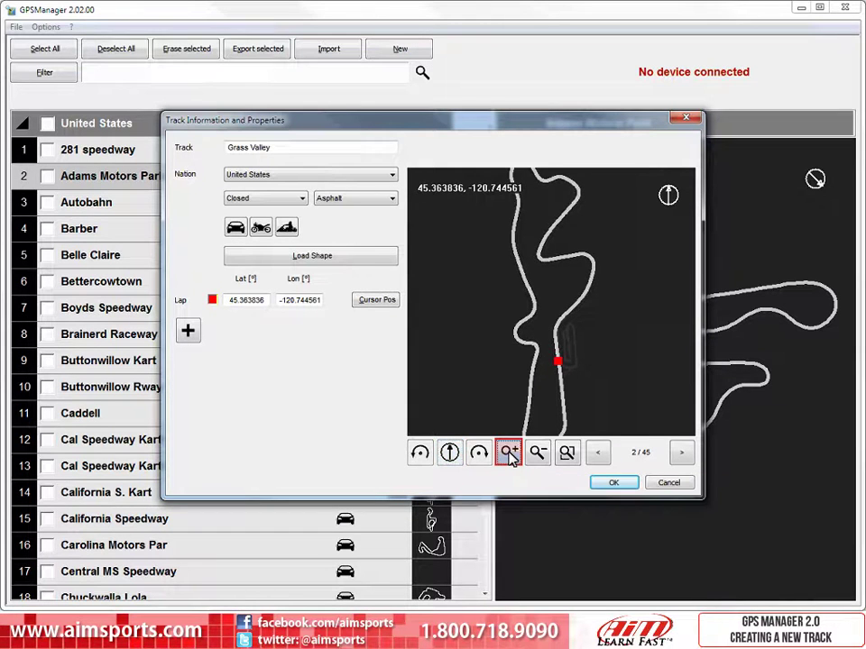
{"action": "left_click", "coordinate": [512, 457]}
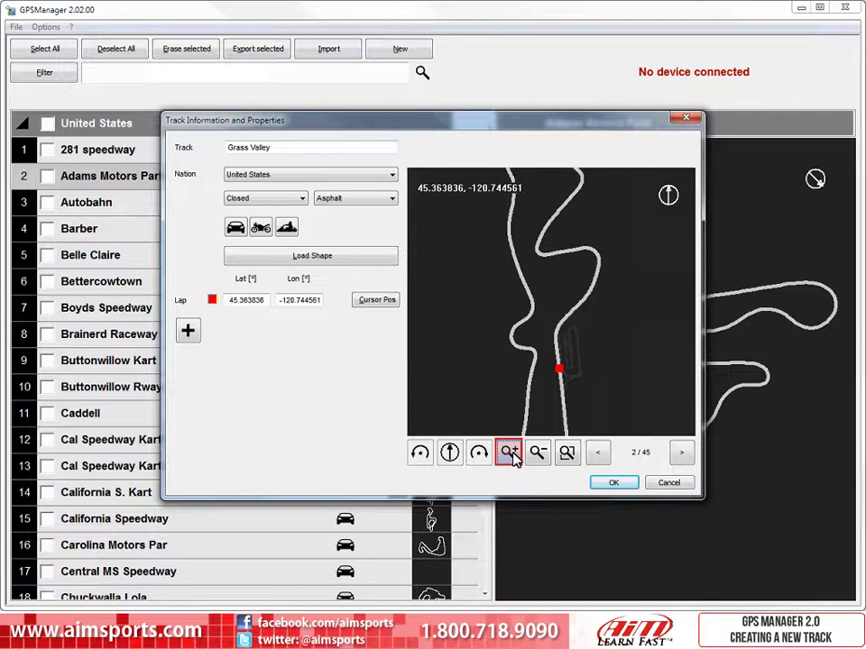
{"action": "left_click", "coordinate": [512, 457]}
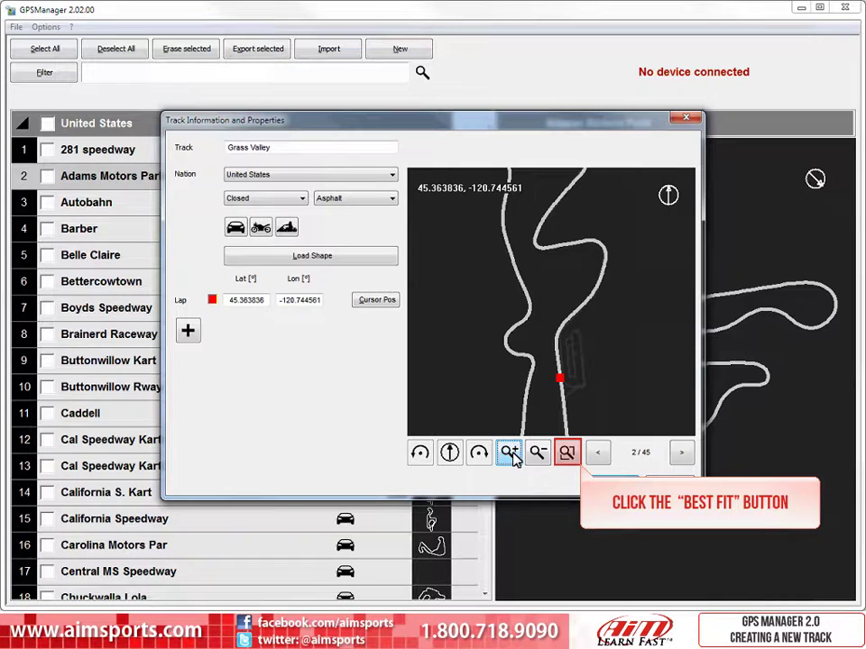
{"action": "left_click", "coordinate": [567, 454]}
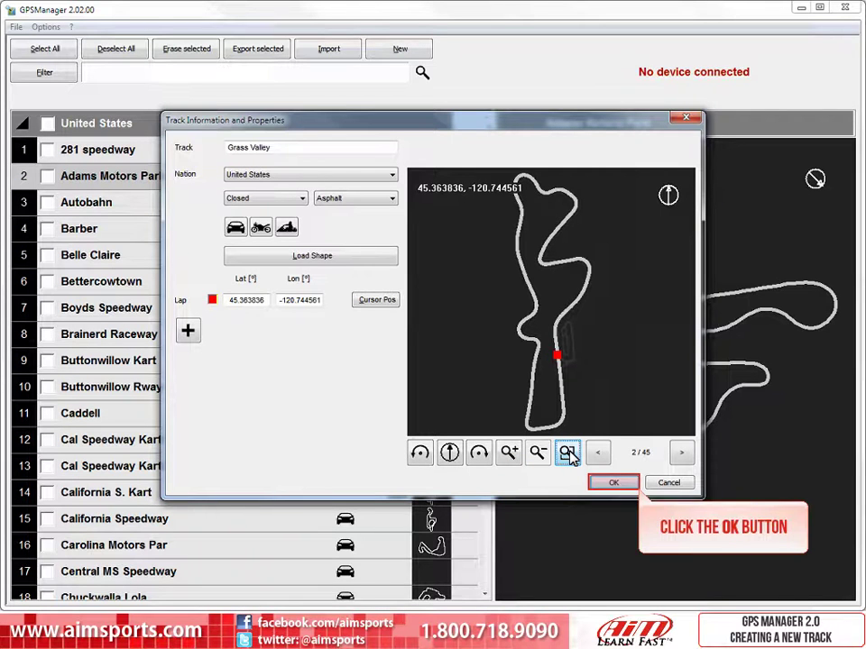
Step: Save the track information and tick Grass Valley in row 36 to preview its outline
{"action": "left_click", "coordinate": [617, 486]}
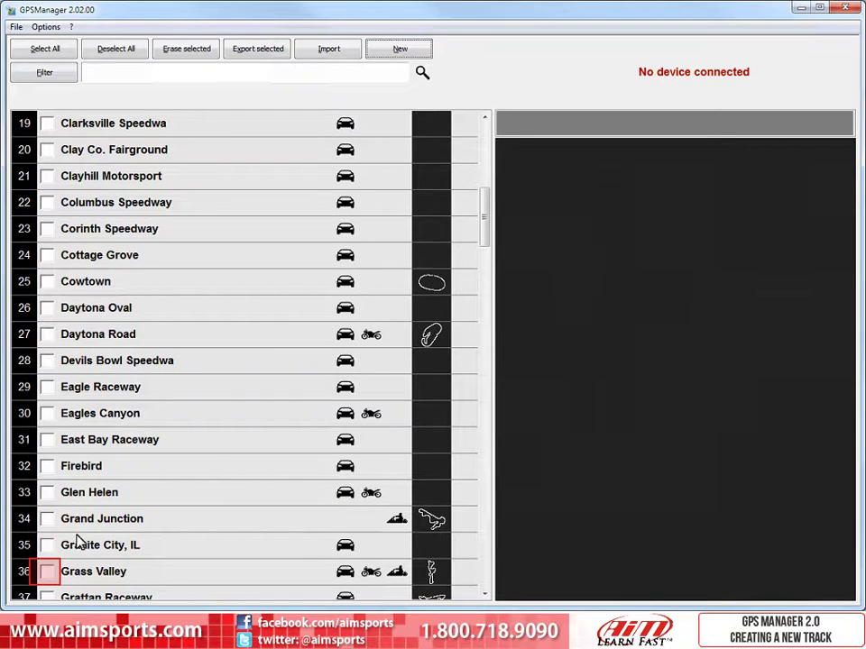
{"action": "left_click", "coordinate": [48, 572]}
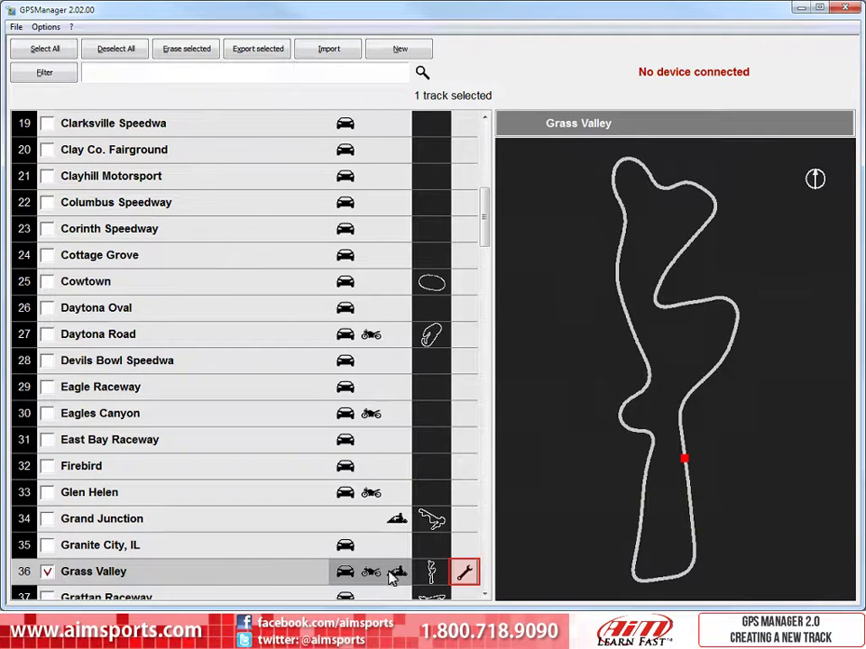
Step: In Grass Valley's properties, change start/finish latitude to 45.363785 and longitude to -120.744556
{"action": "left_click", "coordinate": [464, 573]}
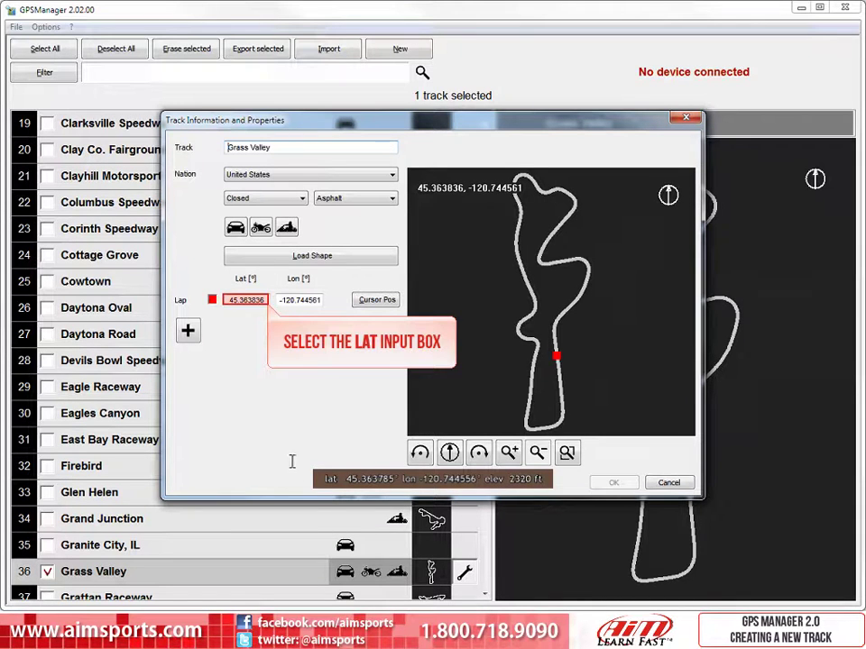
{"action": "left_click", "coordinate": [262, 299]}
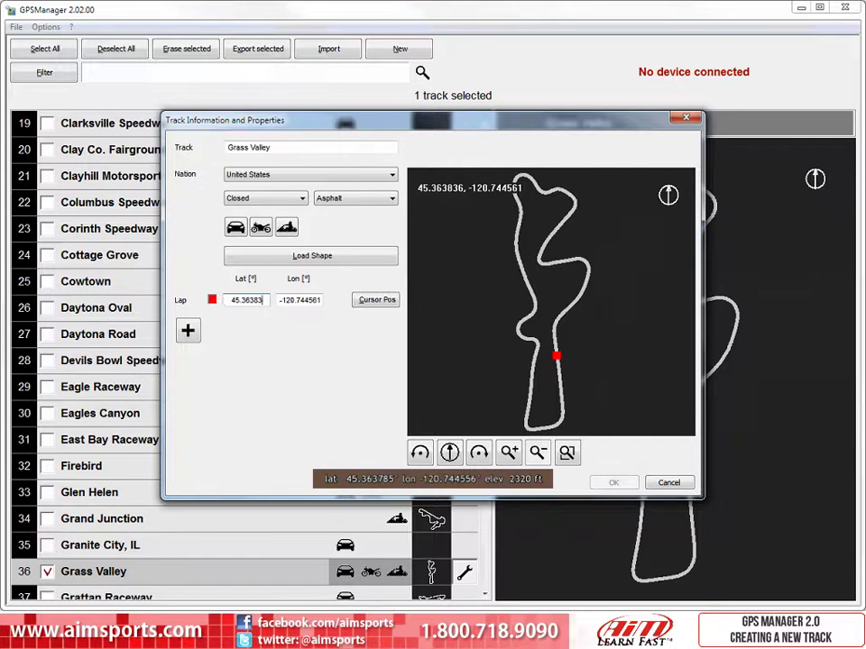
{"action": "key", "text": "BackSpace"}
{"action": "key", "text": "BackSpace"}
{"action": "key", "text": "BackSpace"}
{"action": "type", "text": "785"}
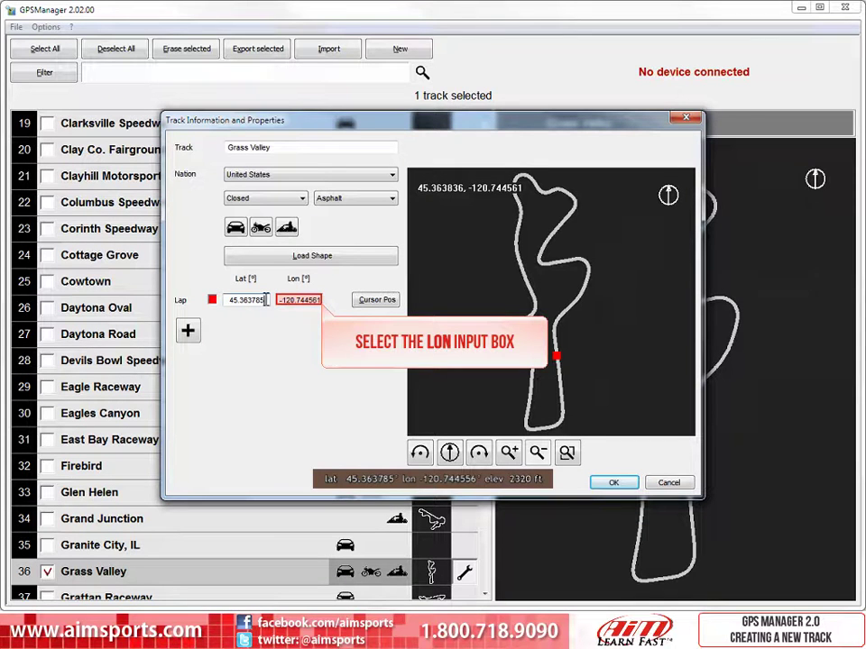
{"action": "left_click", "coordinate": [318, 299]}
{"action": "key", "text": "BackSpace"}
{"action": "key", "text": "BackSpace"}
{"action": "type", "text": "56"}
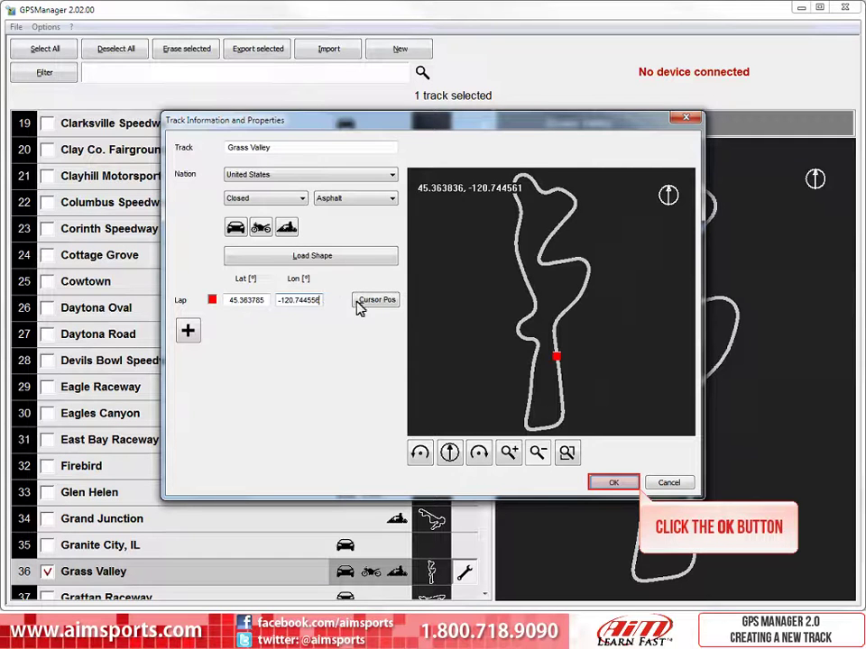
Step: Confirm the edited start/finish coordinates and close the Track Information dialog
{"action": "left_click", "coordinate": [615, 485]}
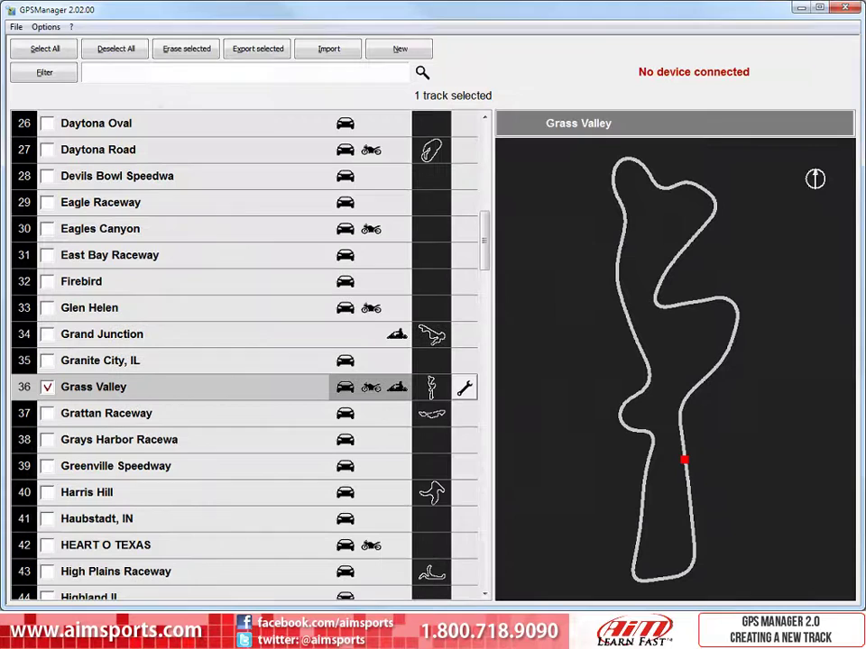